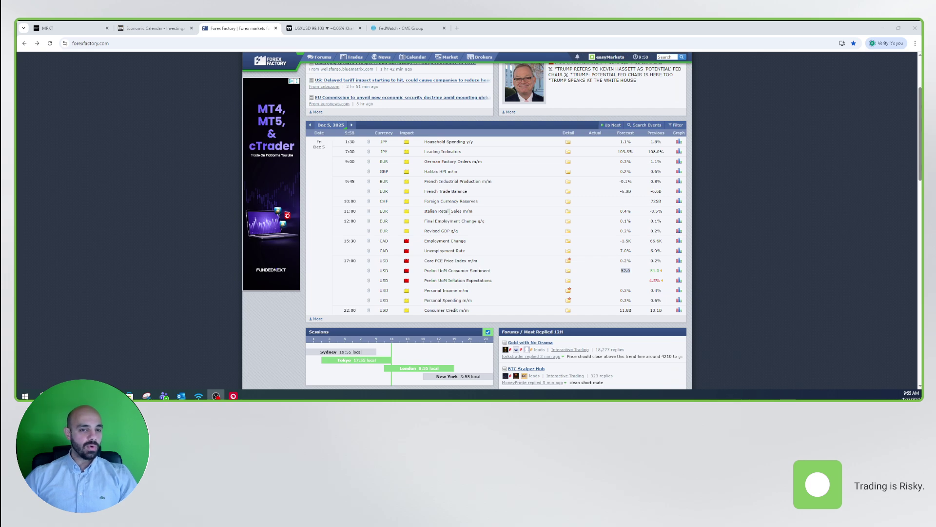
Highlight the Core PCE Price Index m/m and Prelim UoM Consumer Sentiment rows, then go to CME FedWatch
{"action": "left_click_drag", "start_coordinate": [424, 260], "coordinate": [477, 260]}
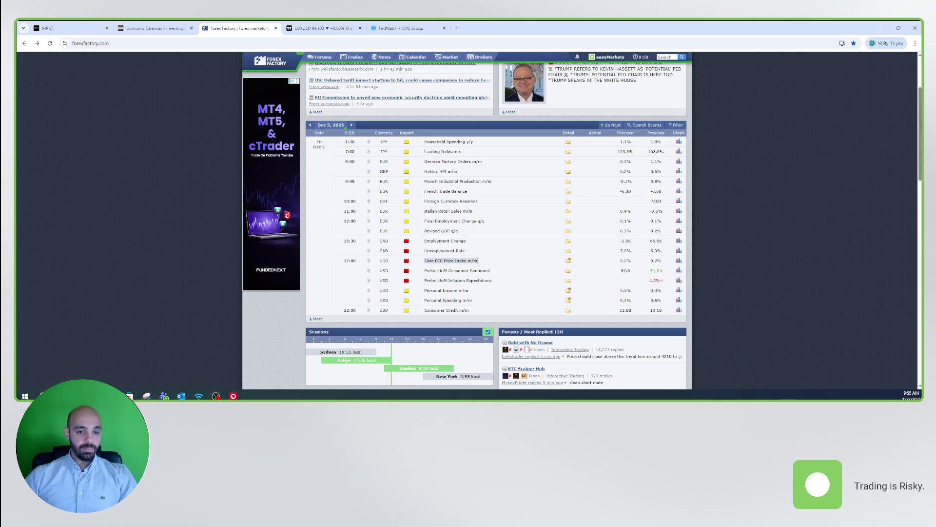
{"action": "left_click", "coordinate": [508, 263]}
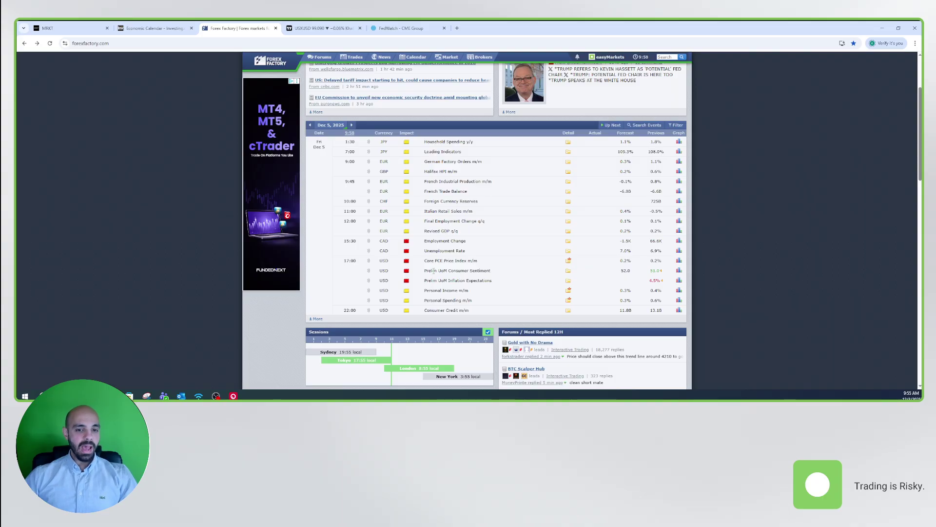
{"action": "left_click_drag", "start_coordinate": [430, 270], "coordinate": [496, 272]}
{"action": "left_click", "coordinate": [507, 270]}
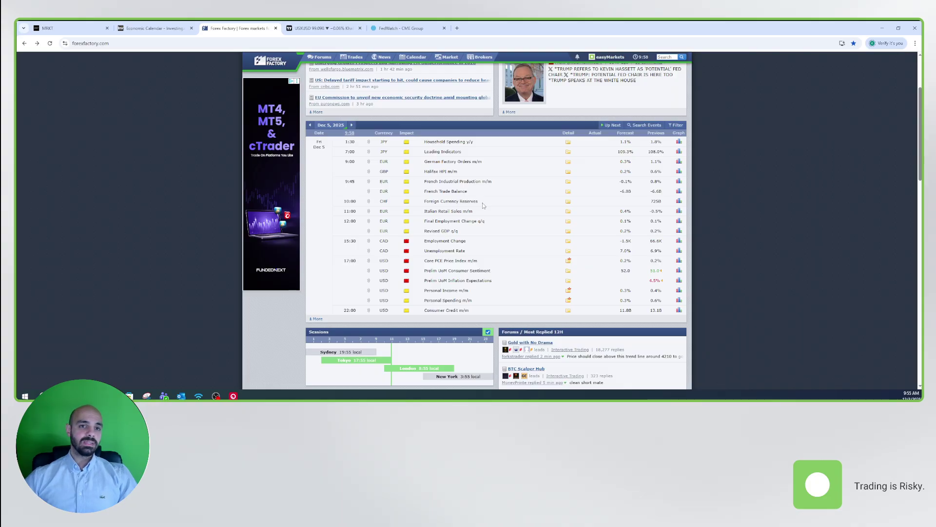
{"action": "left_click", "coordinate": [385, 26]}
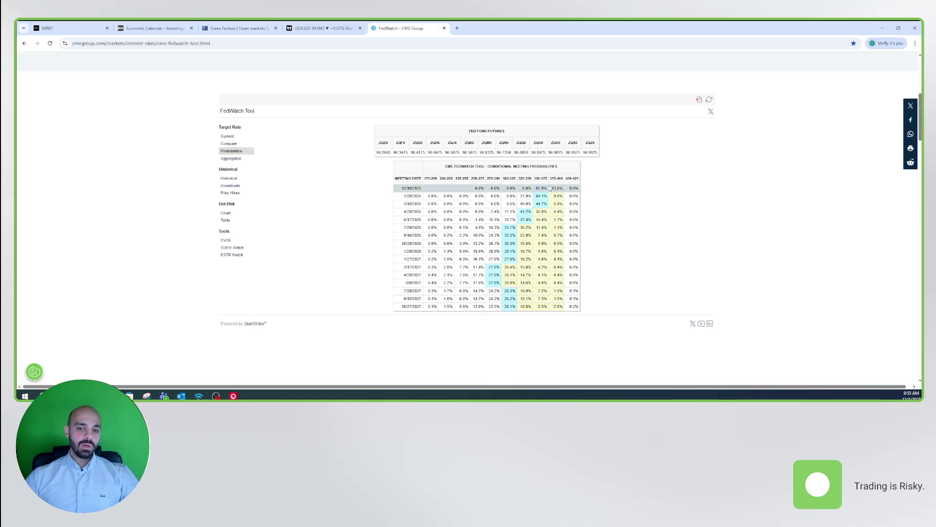
Highlight the 12/10/2025 meeting probability, then return to the Forex Factory calendar
{"action": "left_click_drag", "start_coordinate": [552, 189], "coordinate": [564, 192]}
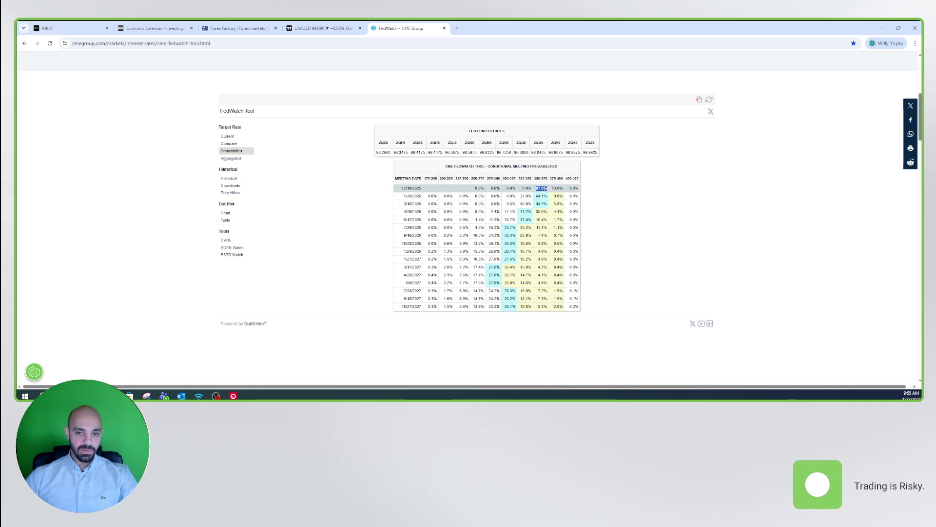
{"action": "left_click", "coordinate": [238, 28]}
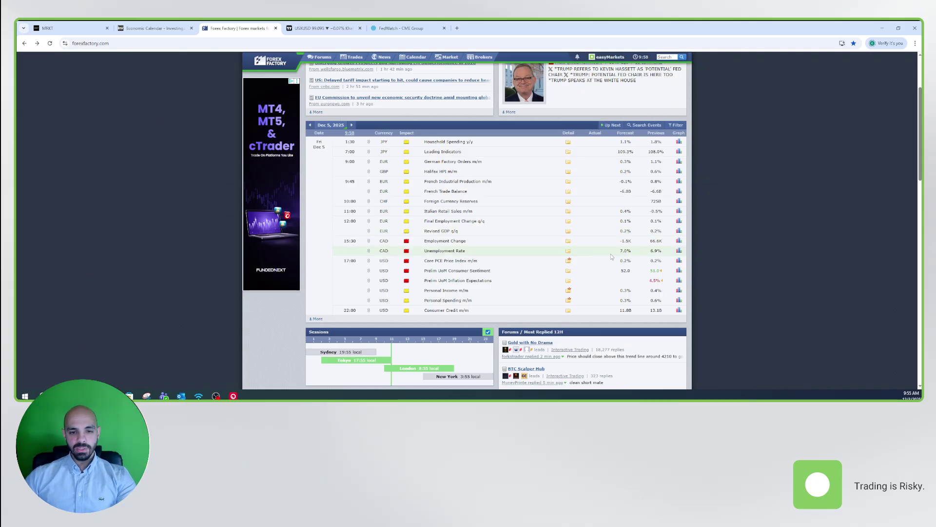
Jump to the Investing.com economic calendar with Ctrl+Shift+Tab
{"action": "mouse_move", "coordinate": [662, 271]}
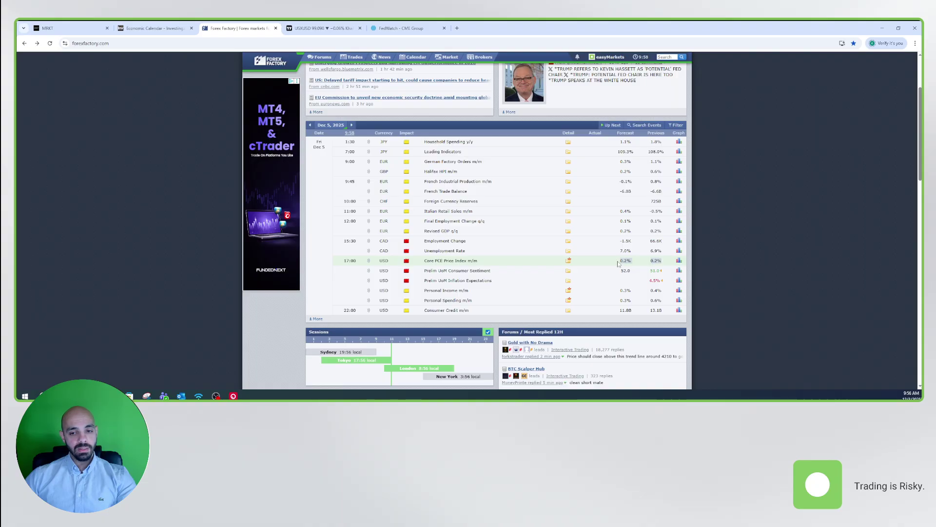
{"action": "key", "text": "ctrl+shift+Tab"}
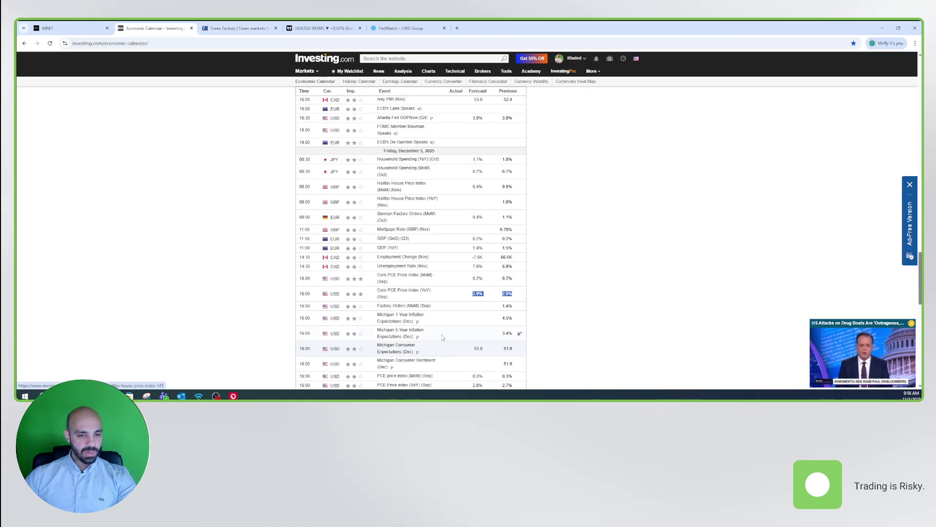
Scroll to Friday's Core PCE rows, then return to Forex Factory and clear the highlighted values
{"action": "scroll", "coordinate": [441, 341], "scroll_direction": "down", "scroll_amount": 2}
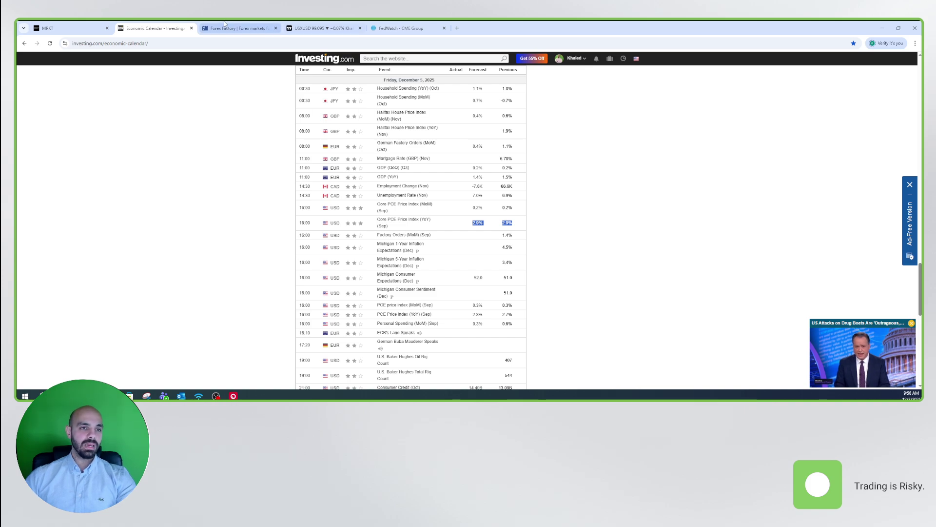
{"action": "left_click", "coordinate": [239, 27]}
{"action": "left_click", "coordinate": [639, 262]}
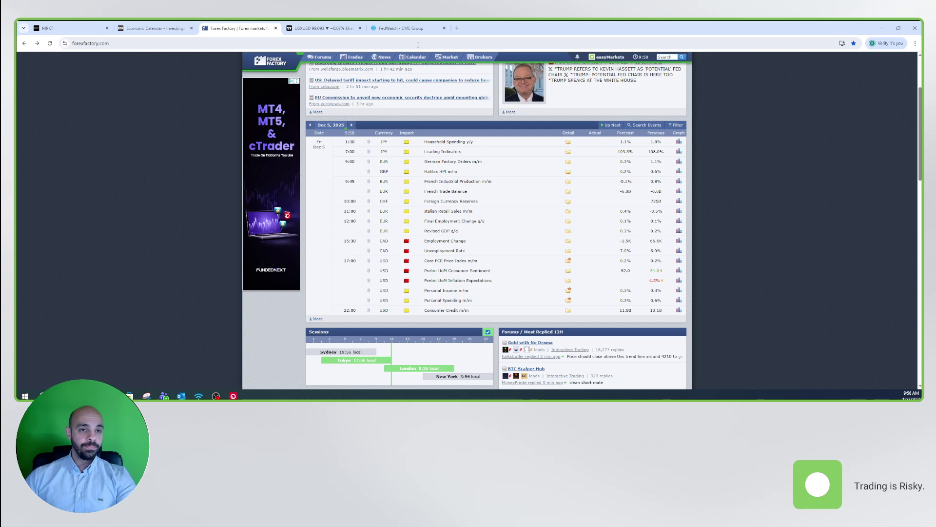
On the USD Index chart, draw a path zigzagging in pink support then rallying to grey resistance
{"action": "left_click", "coordinate": [322, 28]}
{"action": "scroll", "coordinate": [612, 262], "scroll_direction": "down", "scroll_amount": 2}
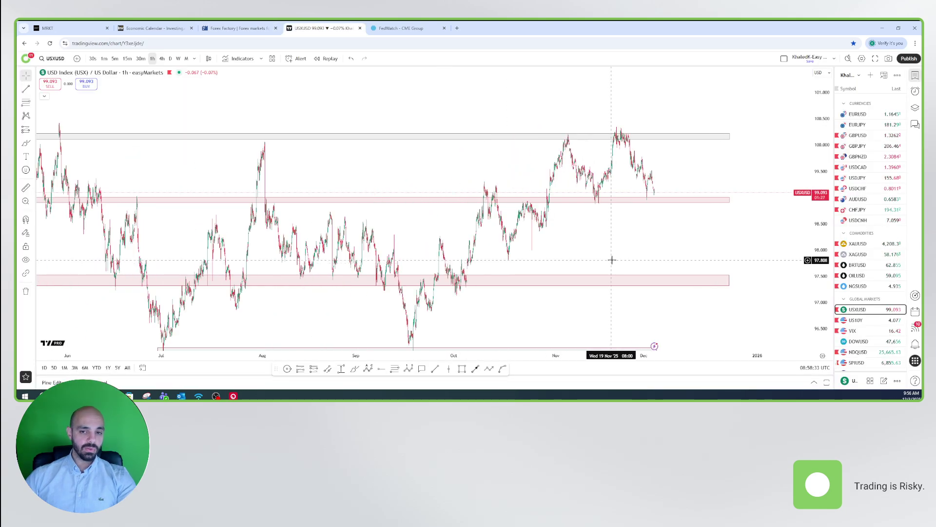
{"action": "left_click", "coordinate": [488, 369]}
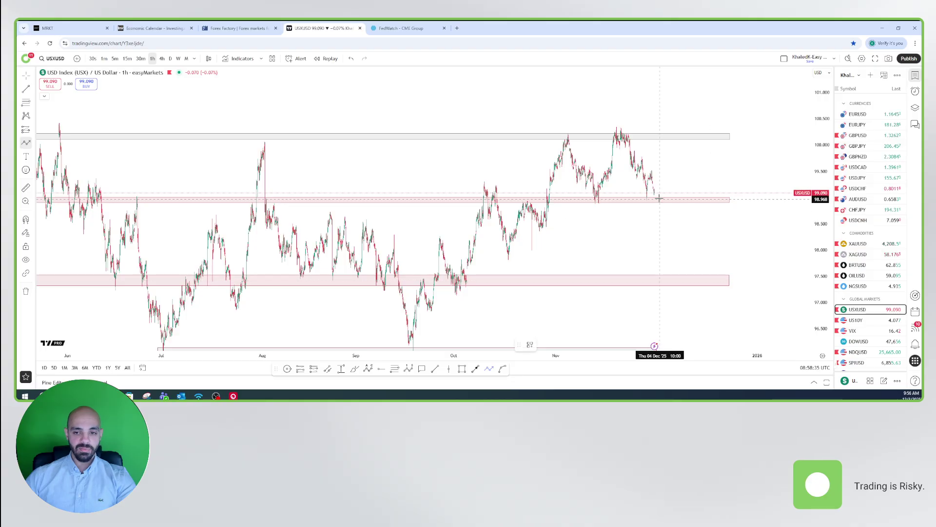
{"action": "left_click", "coordinate": [656, 195]}
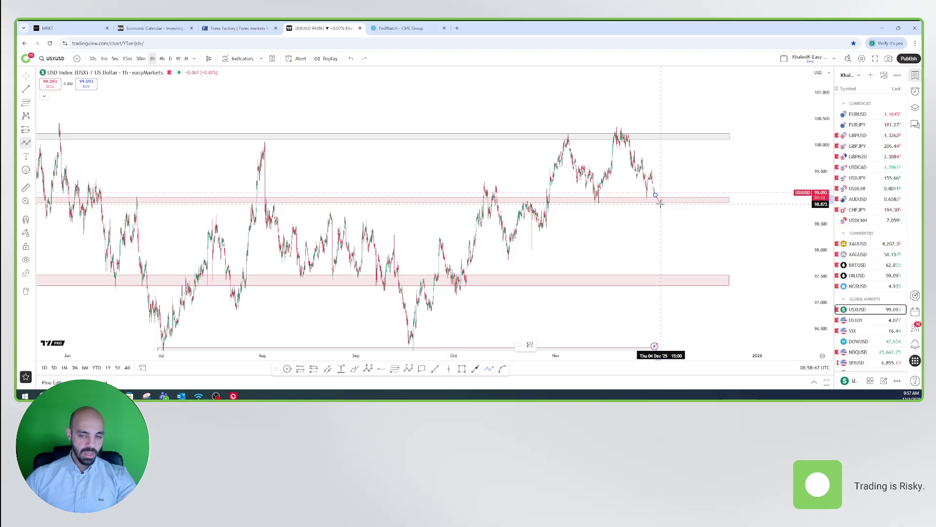
{"action": "left_click", "coordinate": [661, 205]}
{"action": "left_click", "coordinate": [668, 191]}
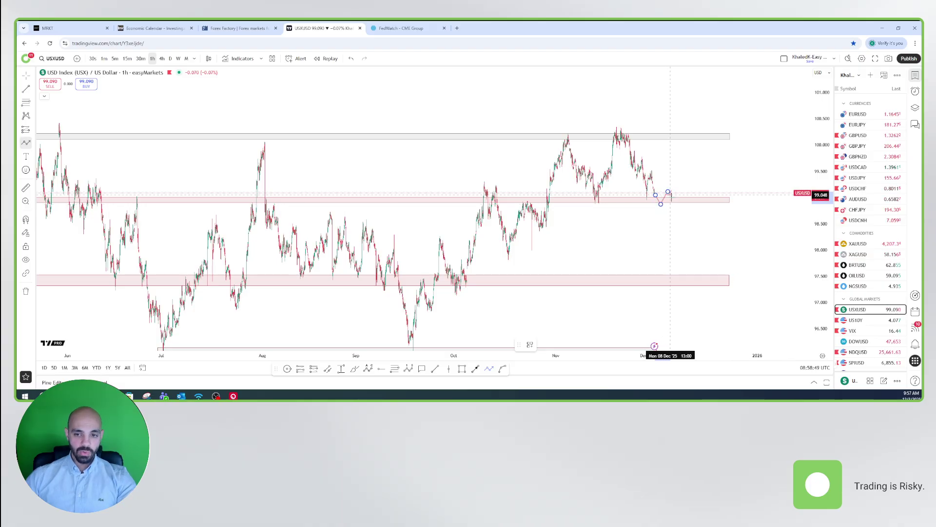
{"action": "left_click", "coordinate": [673, 199]}
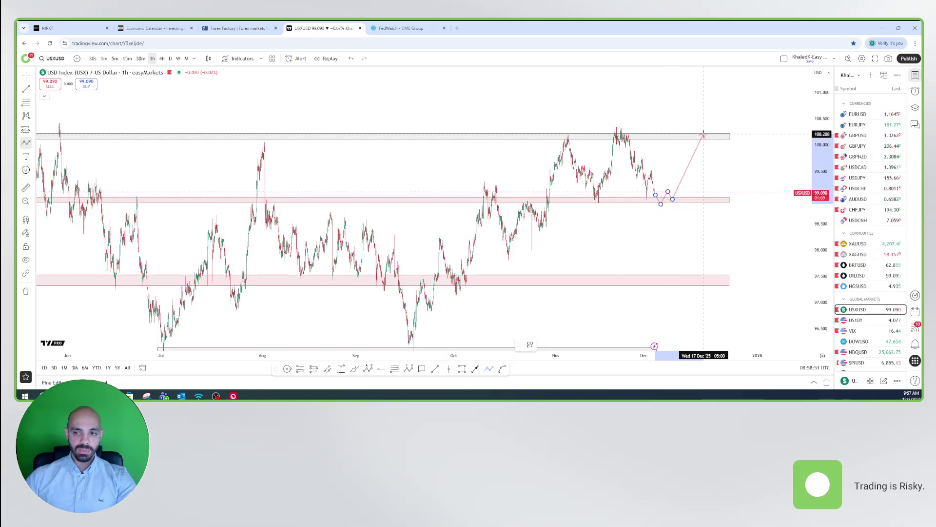
{"action": "left_click", "coordinate": [703, 134]}
{"action": "double_click", "coordinate": [602, 134]}
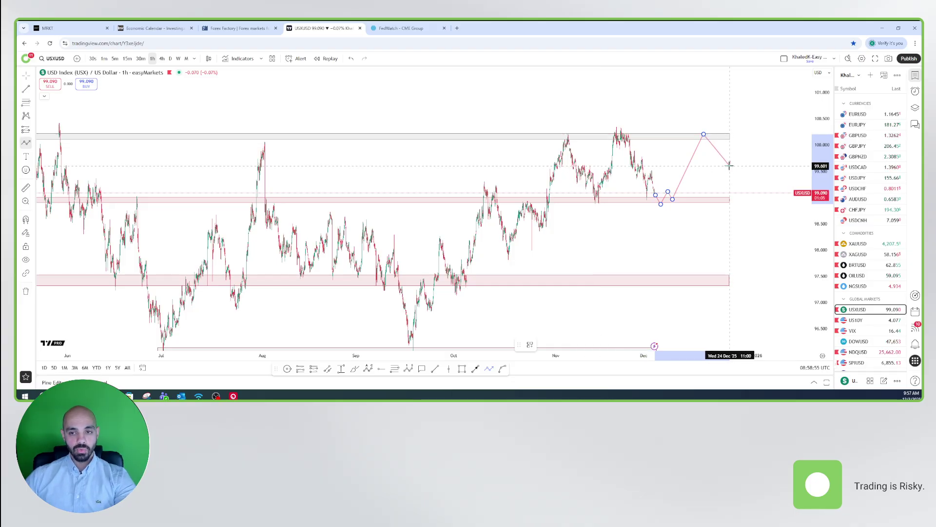
{"action": "key", "text": "Escape"}
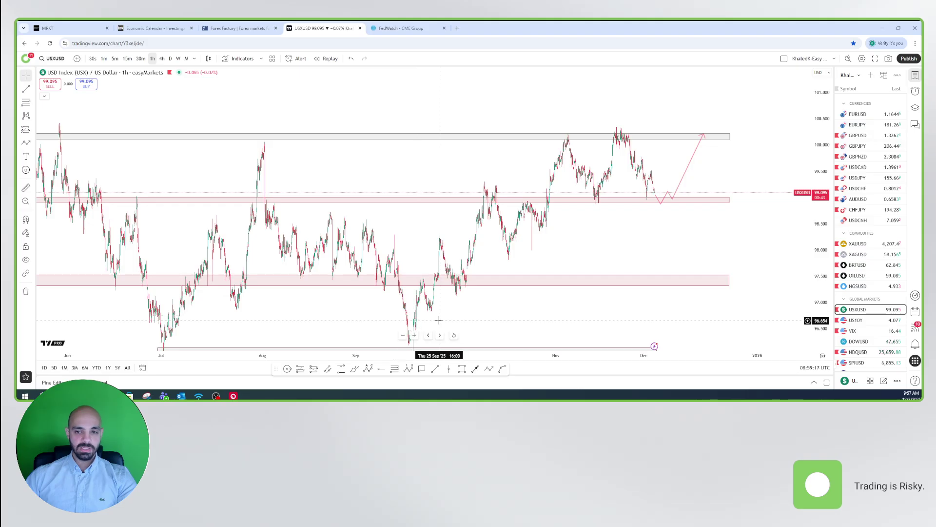
{"action": "left_click_drag", "start_coordinate": [686, 178], "coordinate": [690, 180]}
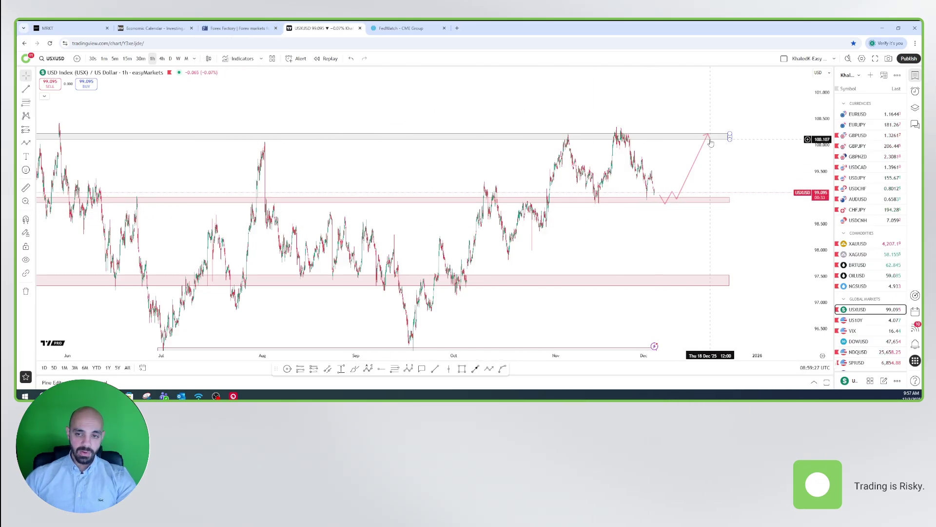
On FedWatch, clear the 87.0% and 13.0% highlights, then go back to the Forex Factory calendar
{"action": "key", "text": "ctrl+Tab"}
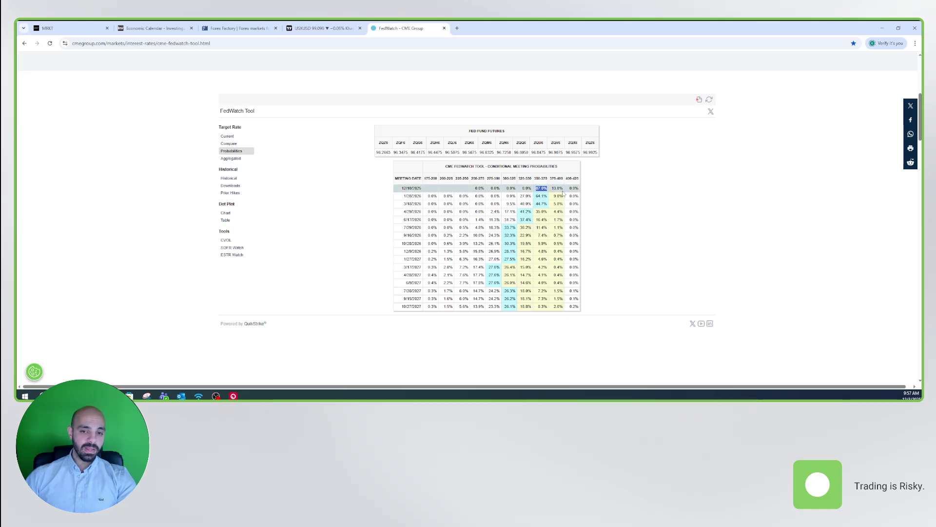
{"action": "left_click", "coordinate": [531, 192]}
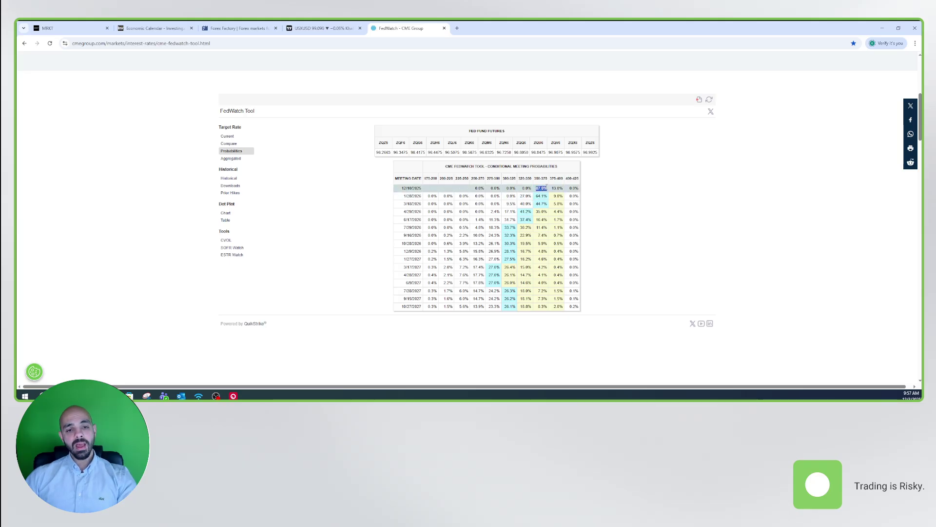
{"action": "left_click", "coordinate": [541, 192]}
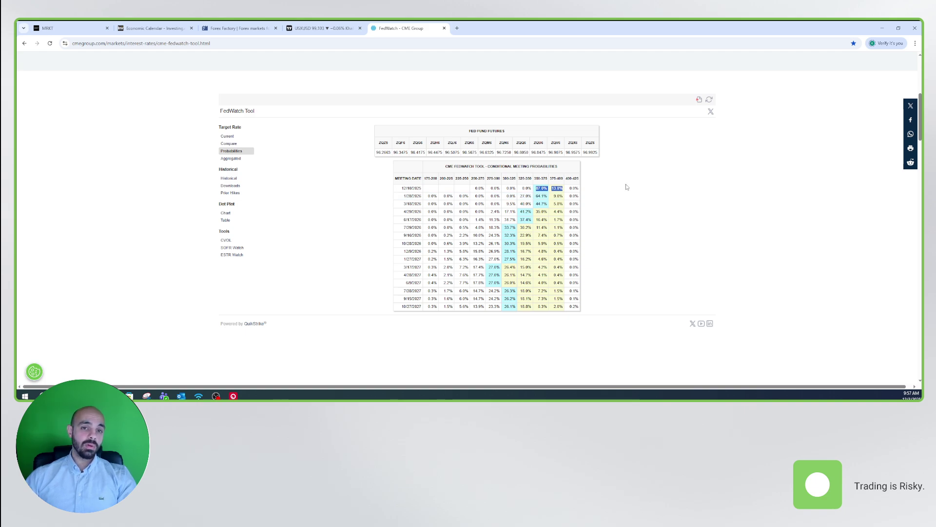
{"action": "left_click", "coordinate": [433, 217]}
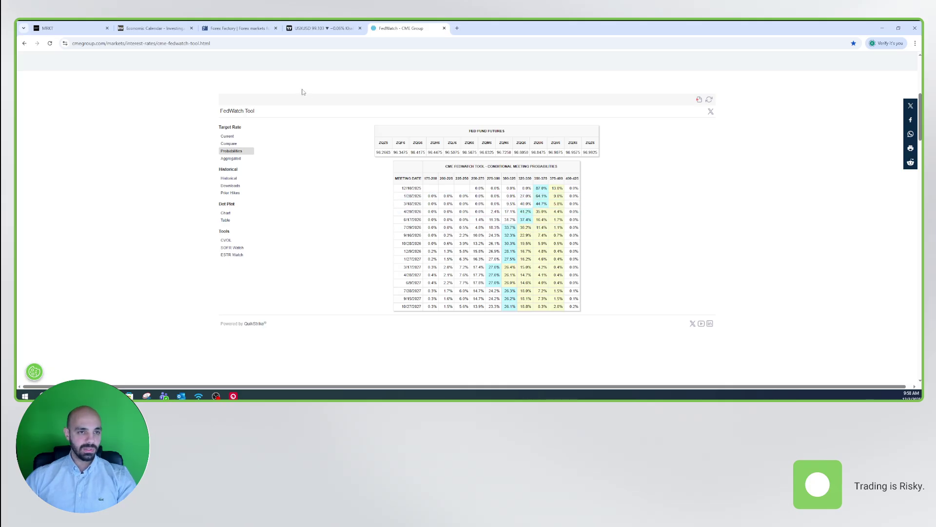
{"action": "left_click", "coordinate": [238, 28]}
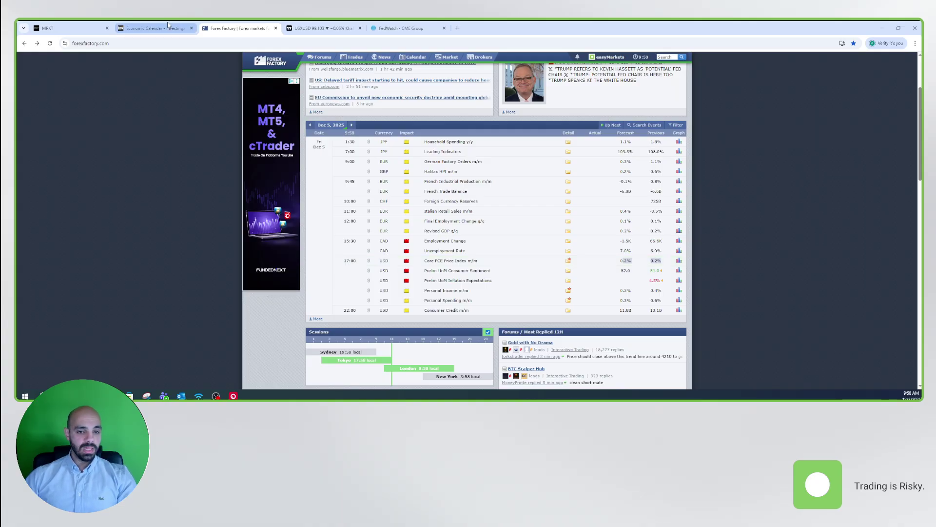
Clear the marked Core PCE figures on both the Investing.com and Forex Factory calendars
{"action": "left_click", "coordinate": [194, 26]}
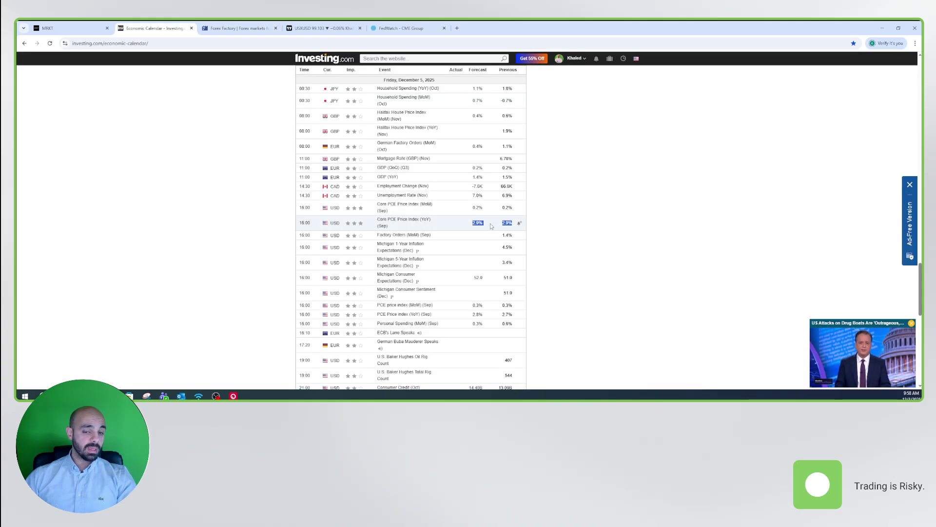
{"action": "left_click", "coordinate": [474, 224]}
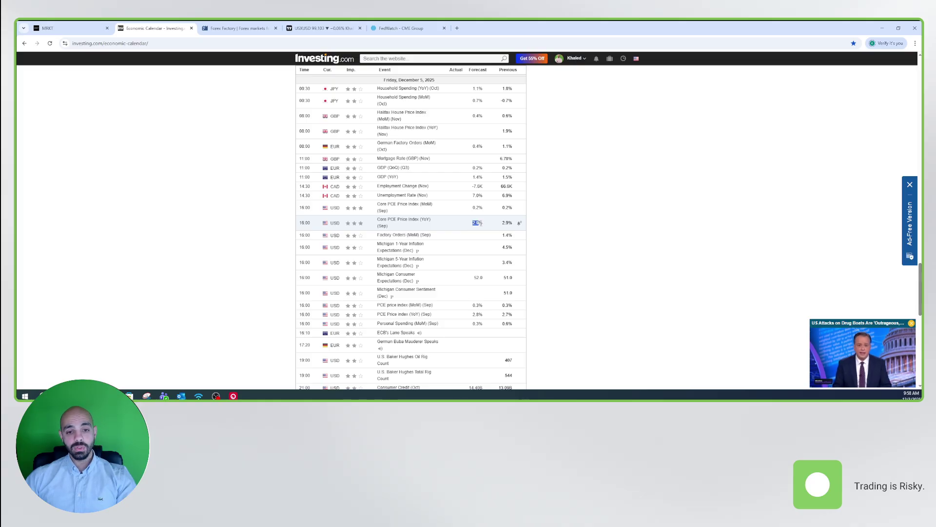
{"action": "key", "text": "ctrl+Tab"}
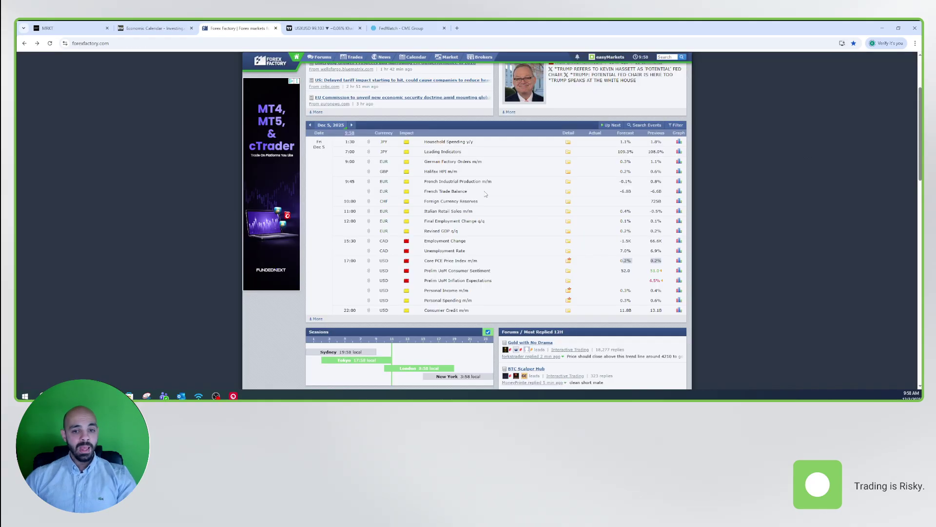
{"action": "left_click", "coordinate": [624, 271]}
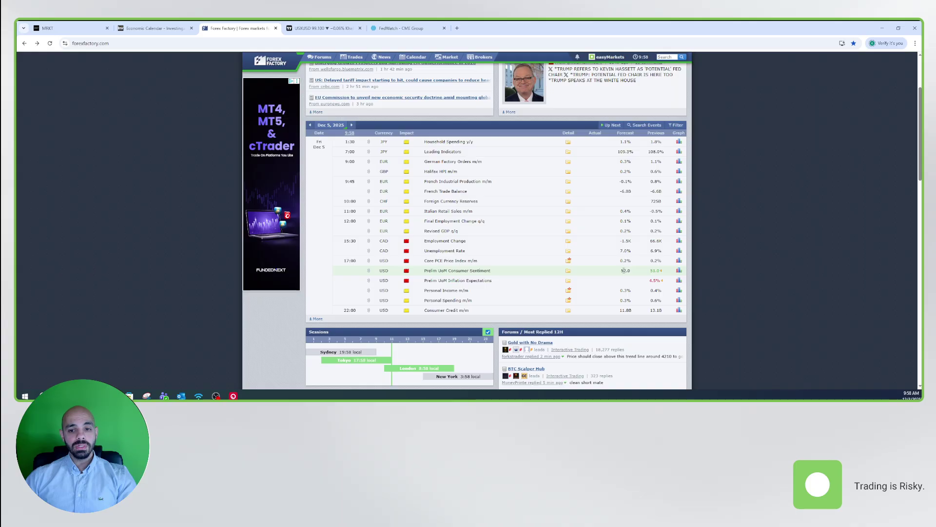
{"action": "mouse_move", "coordinate": [663, 273]}
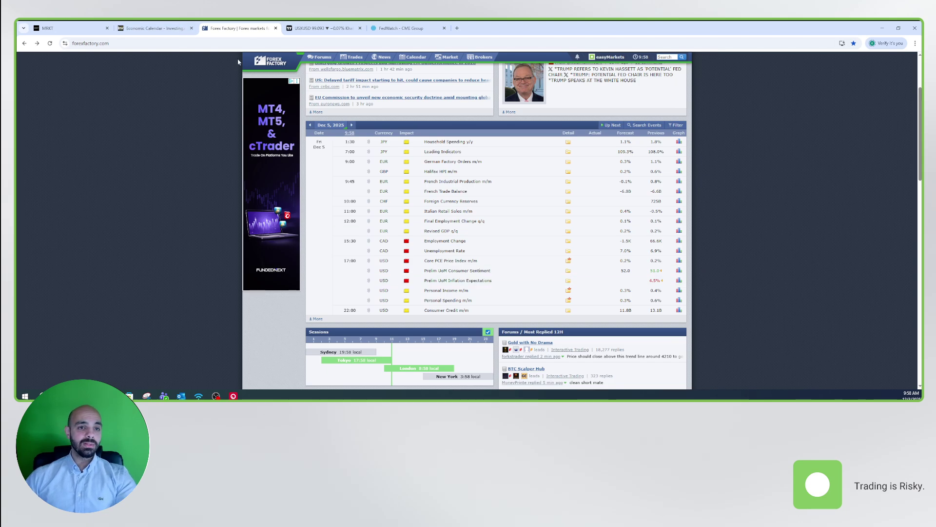
Draw a bearish path that retests the 99 support zone, then drops to the 97.5 zone
{"action": "left_click", "coordinate": [341, 30]}
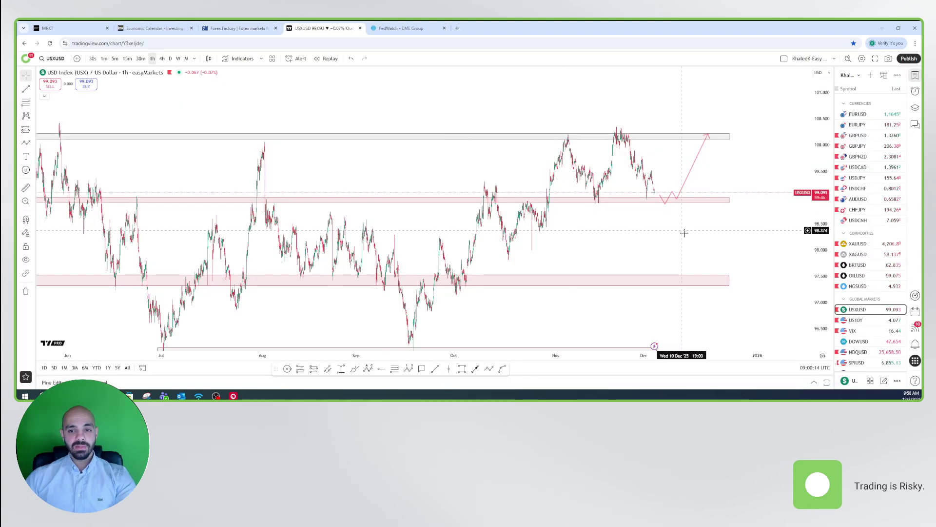
{"action": "left_click_drag", "start_coordinate": [705, 247], "coordinate": [646, 223]}
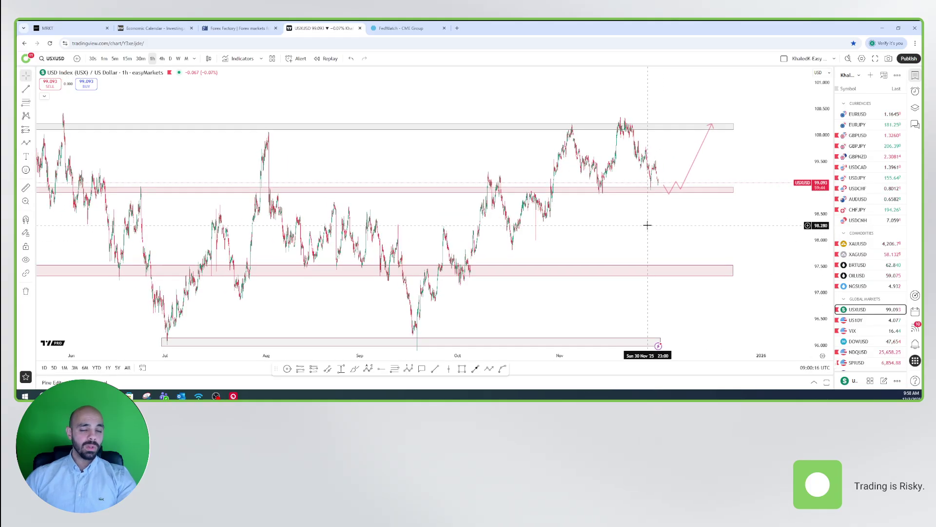
{"action": "left_click", "coordinate": [488, 369]}
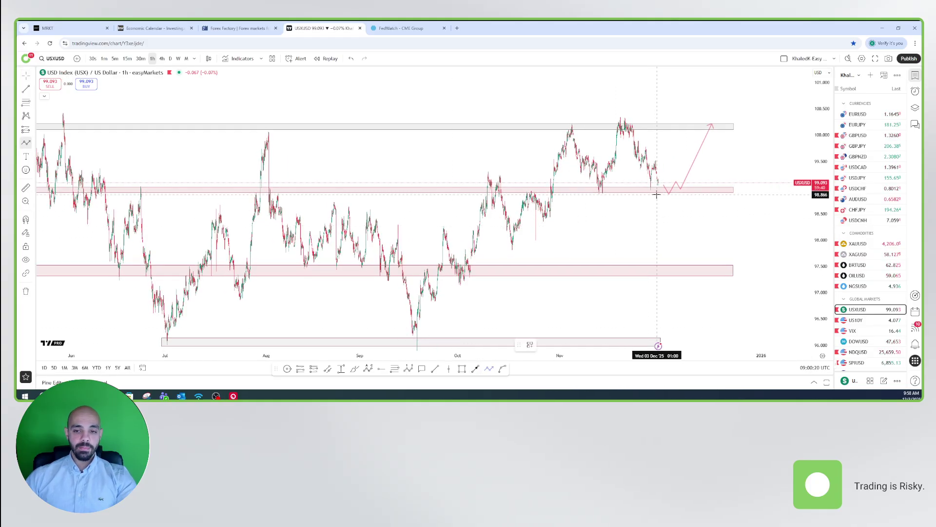
{"action": "left_click", "coordinate": [656, 194]}
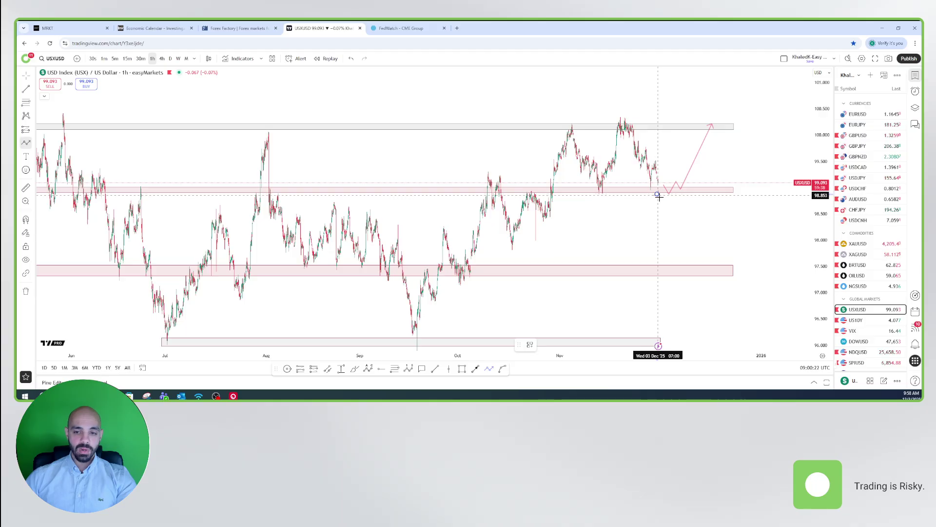
{"action": "left_click", "coordinate": [662, 205]}
{"action": "left_click", "coordinate": [665, 194]}
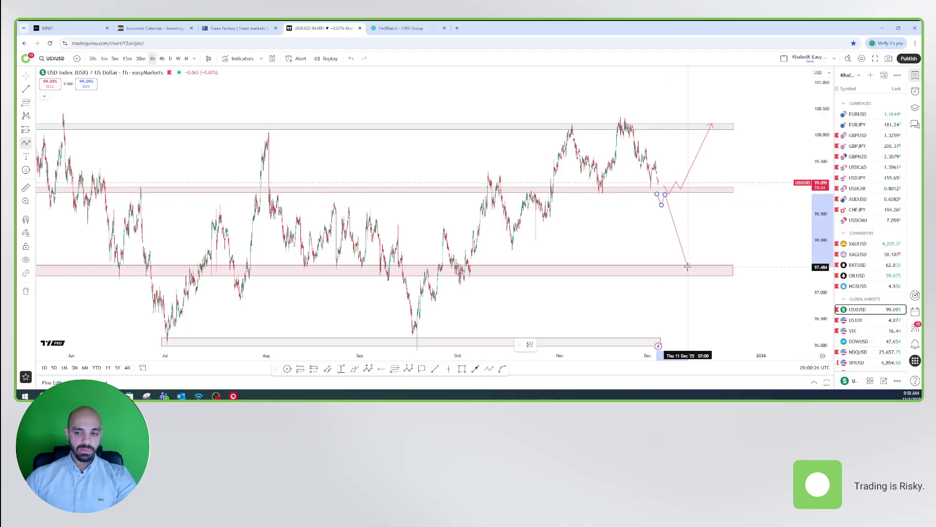
{"action": "double_click", "coordinate": [688, 265]}
{"action": "left_click", "coordinate": [723, 244]}
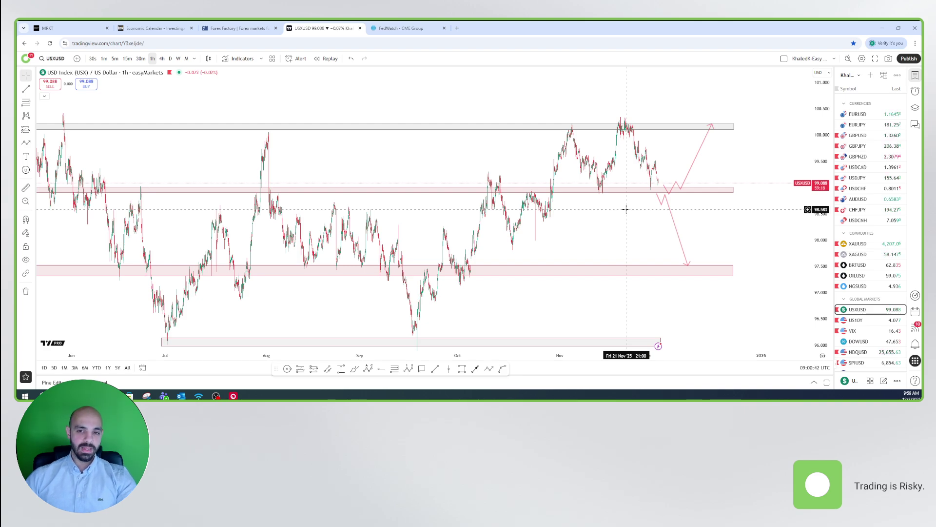
{"action": "left_click", "coordinate": [244, 29]}
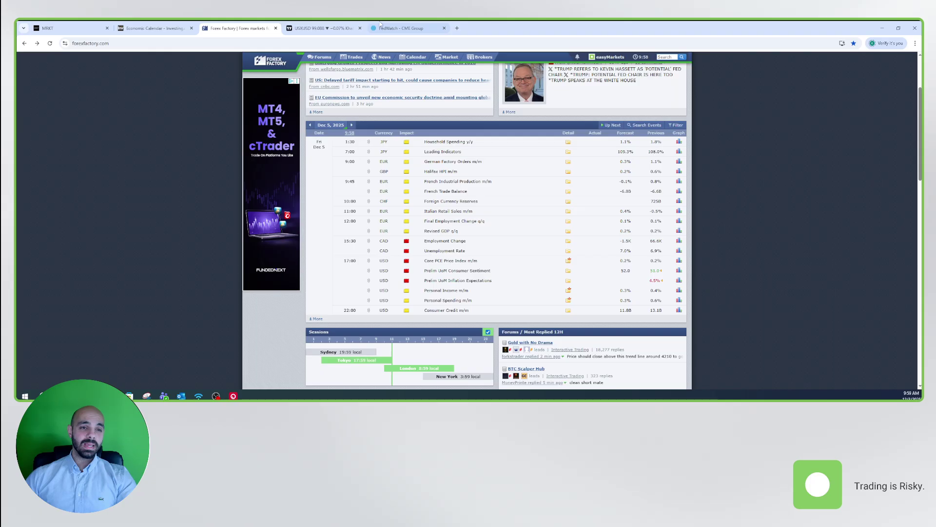
{"action": "left_click", "coordinate": [322, 28]}
Shift the existing scenario drawing right and pan the chart left to make room ahead
{"action": "left_click_drag", "start_coordinate": [713, 167], "coordinate": [727, 165]}
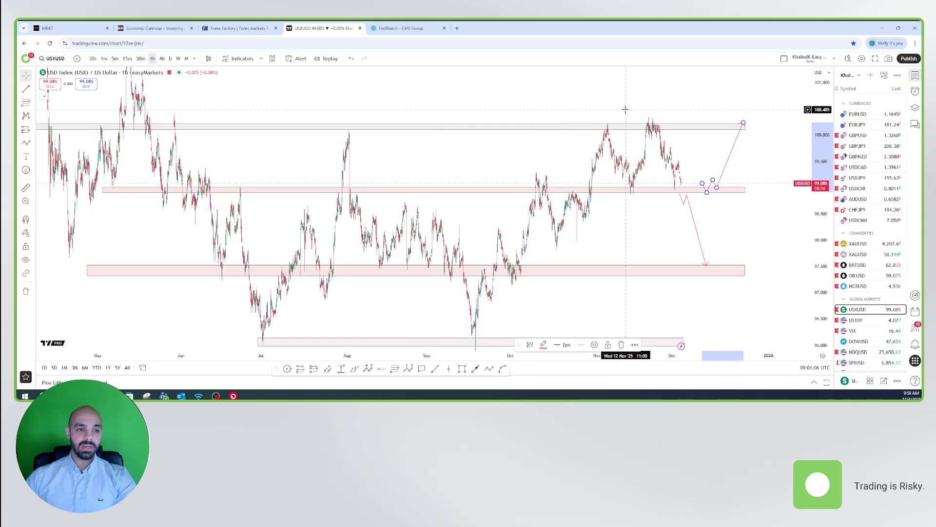
{"action": "left_click_drag", "start_coordinate": [616, 110], "coordinate": [613, 112]}
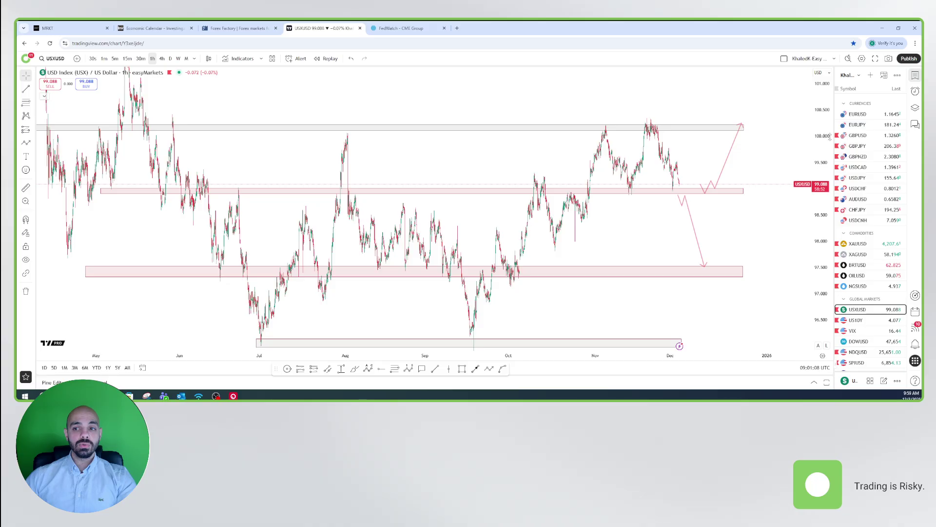
{"action": "left_click_drag", "start_coordinate": [780, 203], "coordinate": [744, 215]}
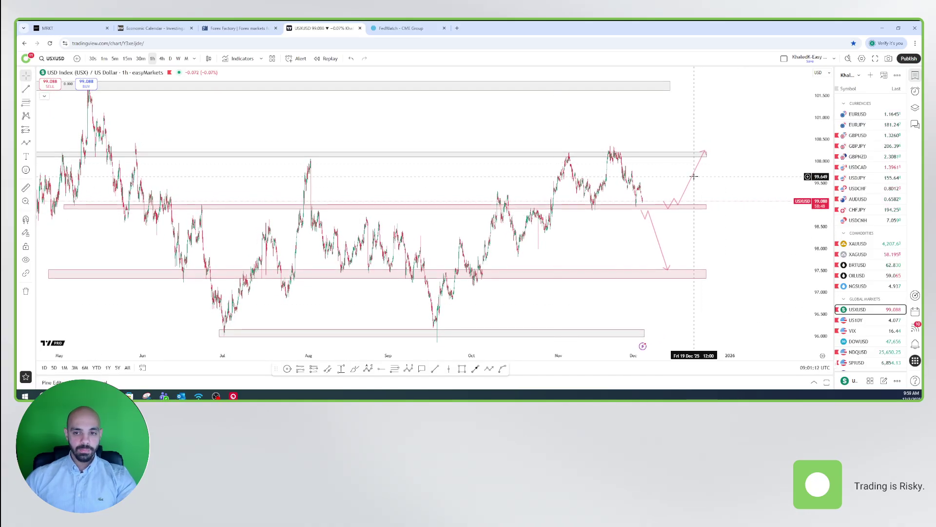
{"action": "left_click_drag", "start_coordinate": [693, 179], "coordinate": [700, 178]}
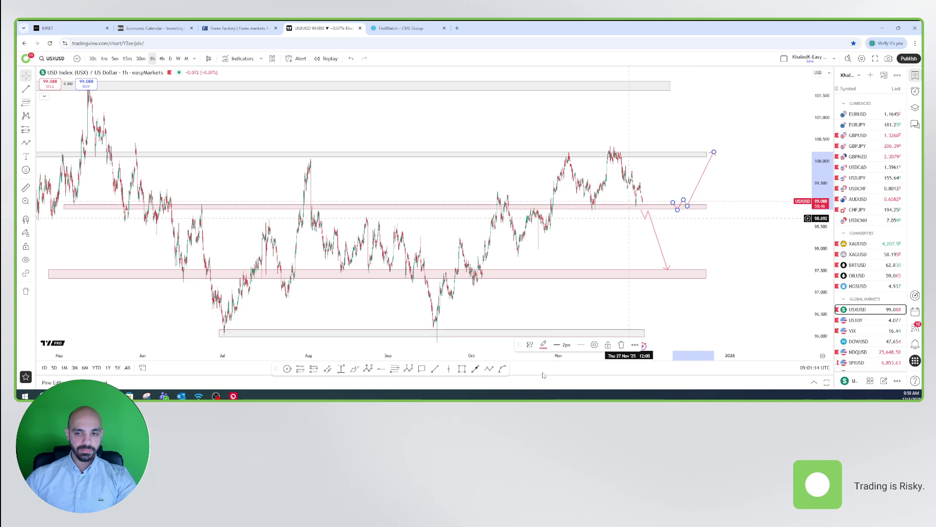
Draw a sideways zigzag path ranging just above the 99 support zone, ending in an arrow
{"action": "left_click", "coordinate": [489, 369]}
{"action": "left_click", "coordinate": [647, 201]}
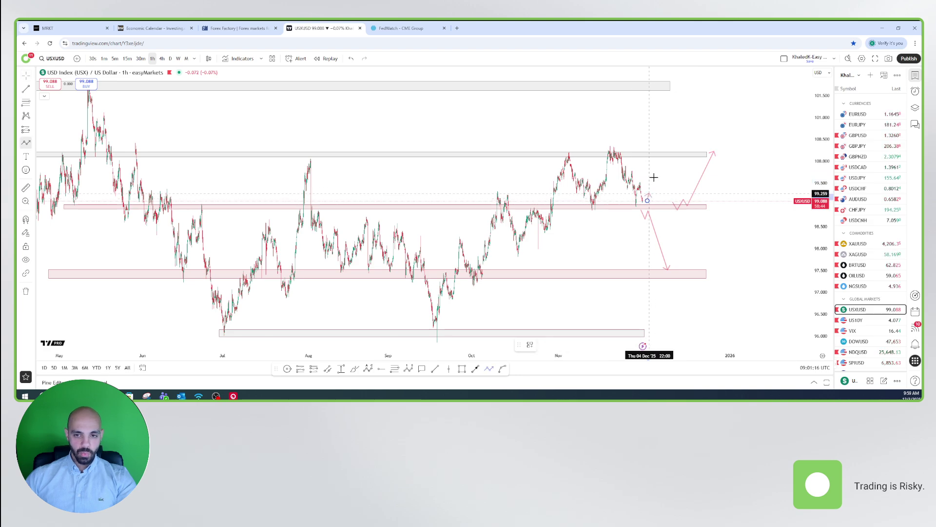
{"action": "left_click", "coordinate": [654, 175]}
{"action": "left_click", "coordinate": [661, 194]}
{"action": "left_click", "coordinate": [671, 177]}
{"action": "left_click", "coordinate": [684, 199]}
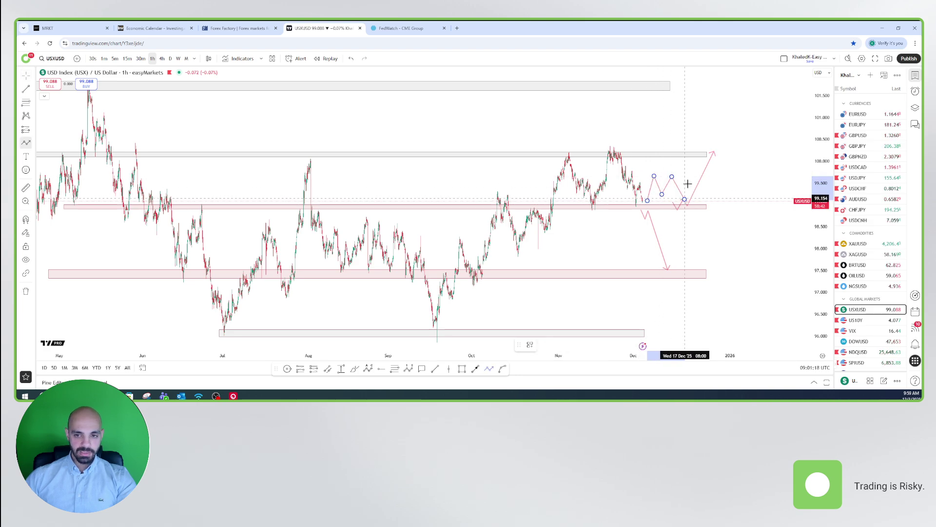
{"action": "left_click", "coordinate": [690, 177]}
{"action": "left_click", "coordinate": [712, 199]}
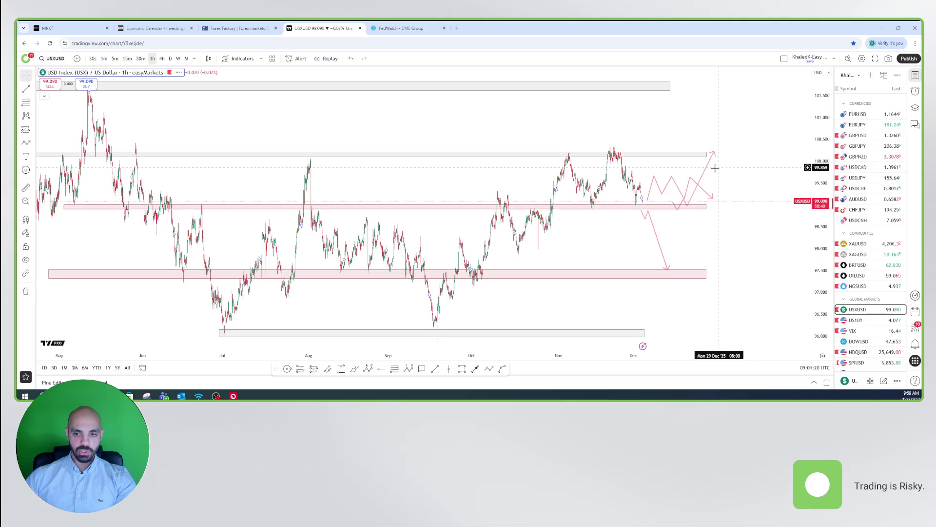
{"action": "left_click", "coordinate": [713, 202]}
{"action": "left_click", "coordinate": [718, 210]}
{"action": "left_click", "coordinate": [724, 200]}
{"action": "left_click", "coordinate": [727, 205]}
{"action": "left_click", "coordinate": [754, 152]}
{"action": "key", "text": "Escape"}
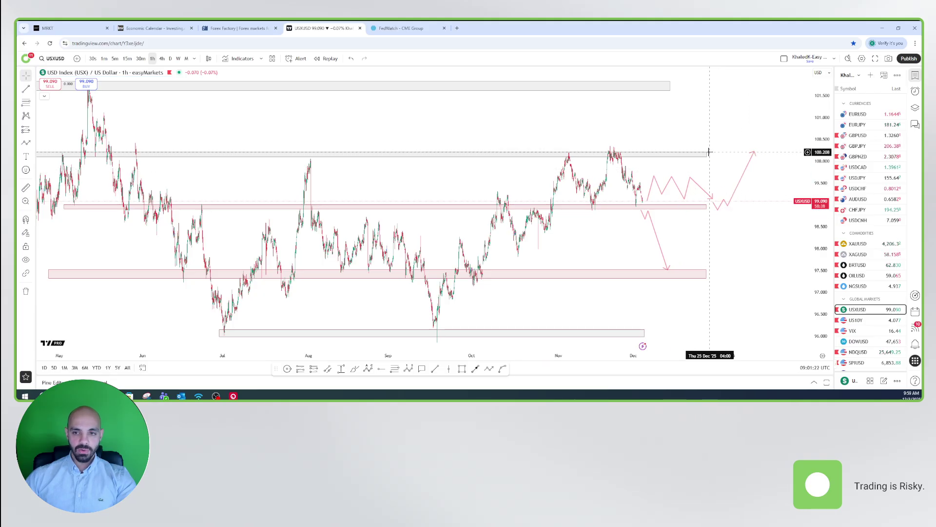
Stretch the resistance zone and the top grey zone further to the right
{"action": "left_click_drag", "start_coordinate": [707, 154], "coordinate": [775, 154]}
{"action": "left_click_drag", "start_coordinate": [764, 195], "coordinate": [727, 207]}
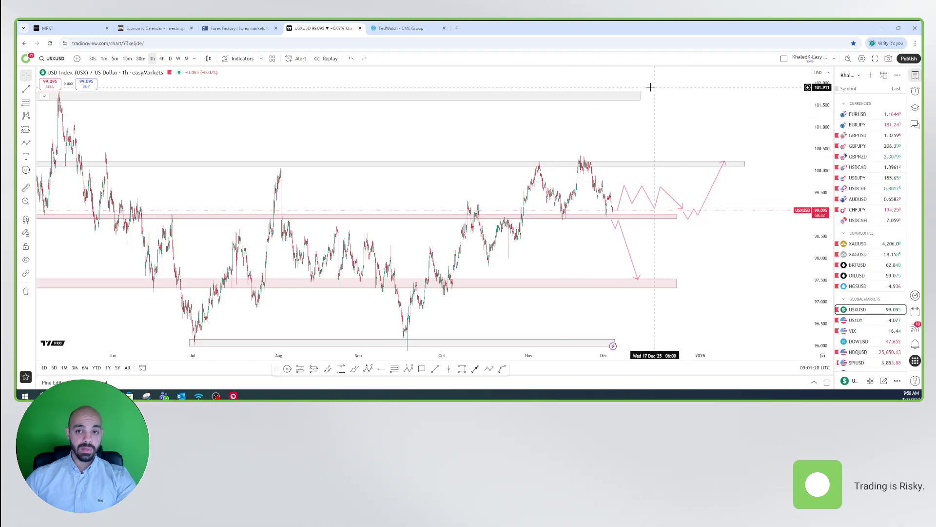
{"action": "left_click_drag", "start_coordinate": [640, 96], "coordinate": [748, 95]}
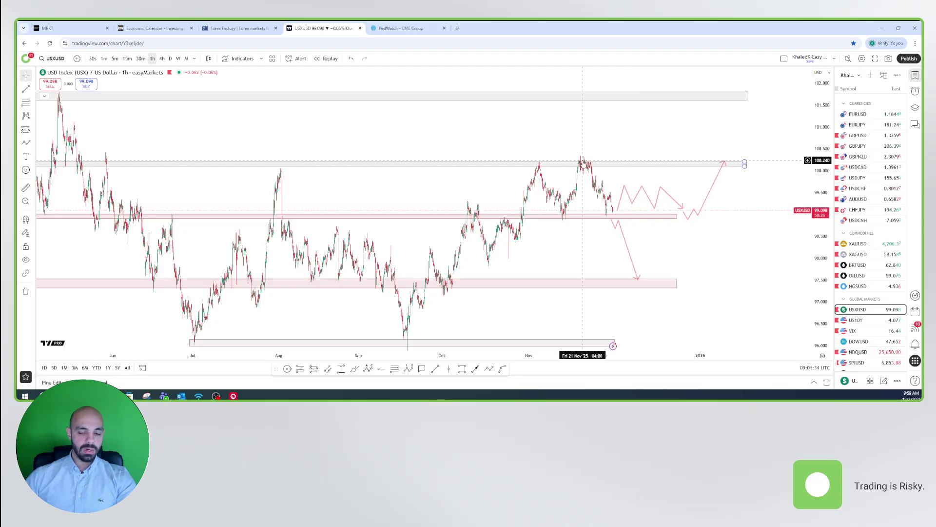
Extend the bullish path from the arrow's tip up to the top grey zone near 101.6
{"action": "left_click", "coordinate": [489, 368]}
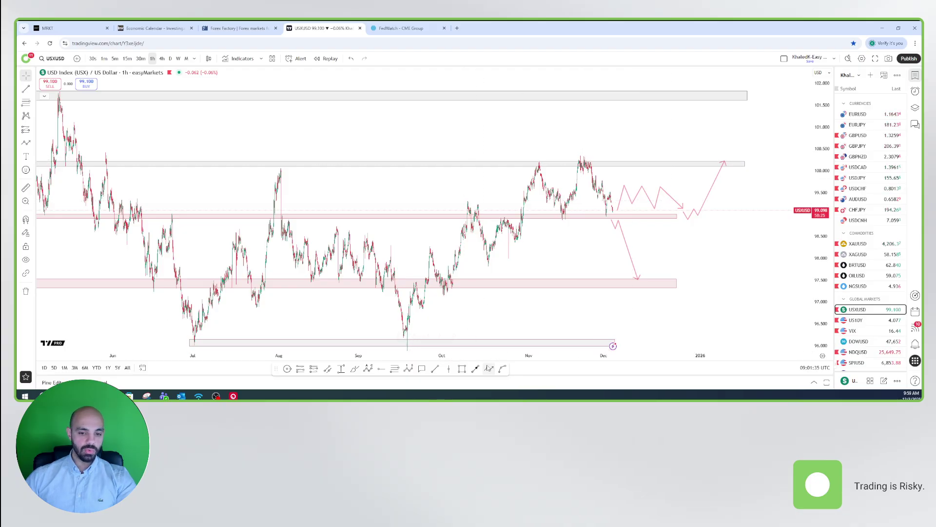
{"action": "left_click", "coordinate": [729, 163]}
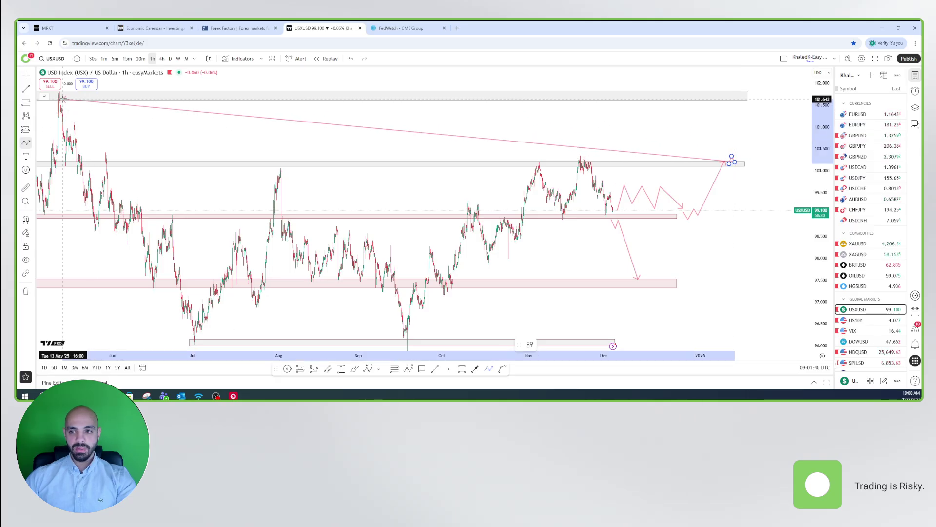
{"action": "double_click", "coordinate": [753, 97]}
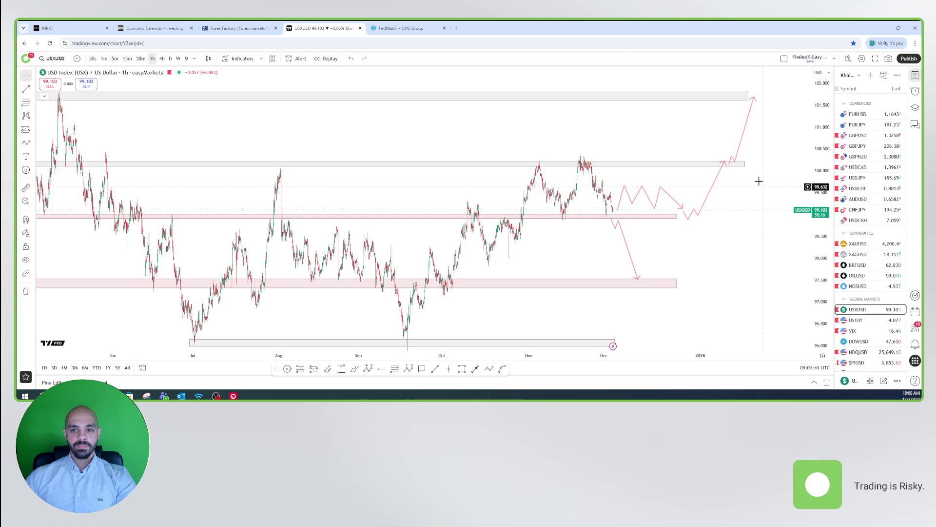